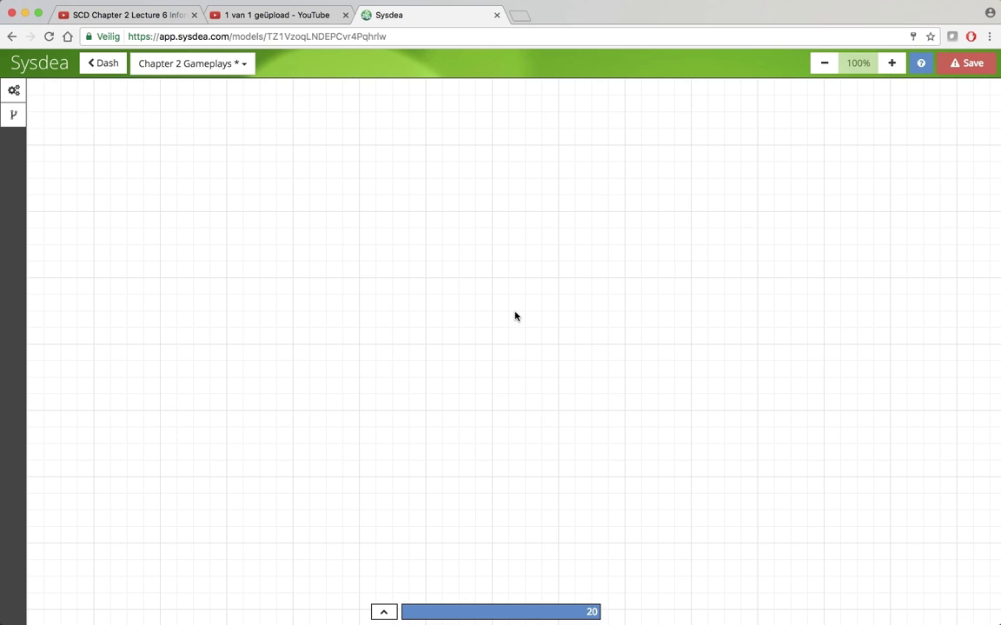
- Add a stock near the middle of the canvas and name it "Perceived value"
{"action": "double_click", "coordinate": [565, 320]}
{"action": "left_click", "coordinate": [564, 308]}
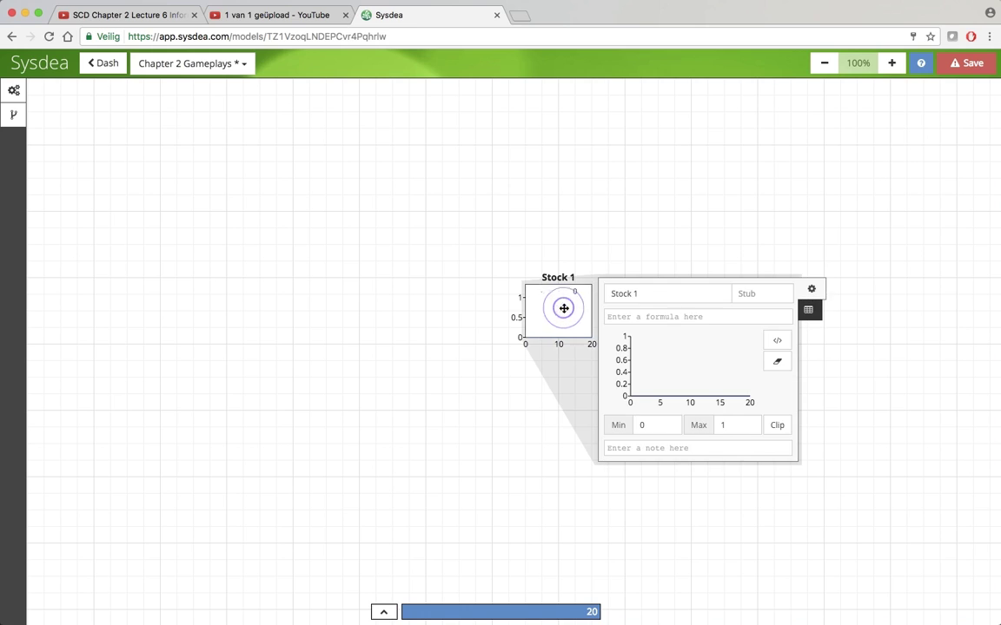
{"action": "left_click", "coordinate": [653, 293]}
{"action": "type", "text": "P"}
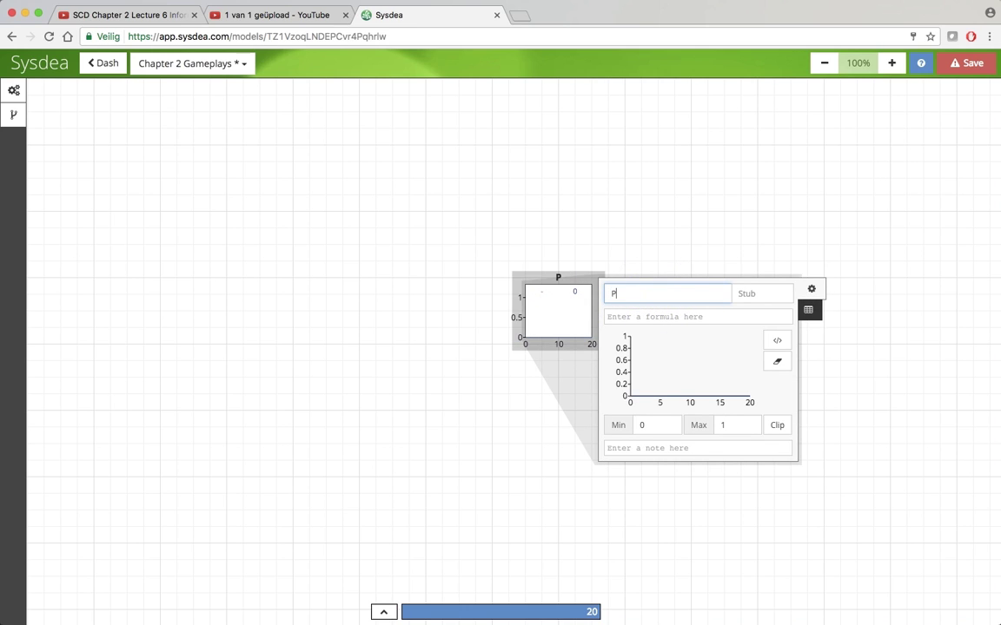
{"action": "type", "text": "erceived value"}
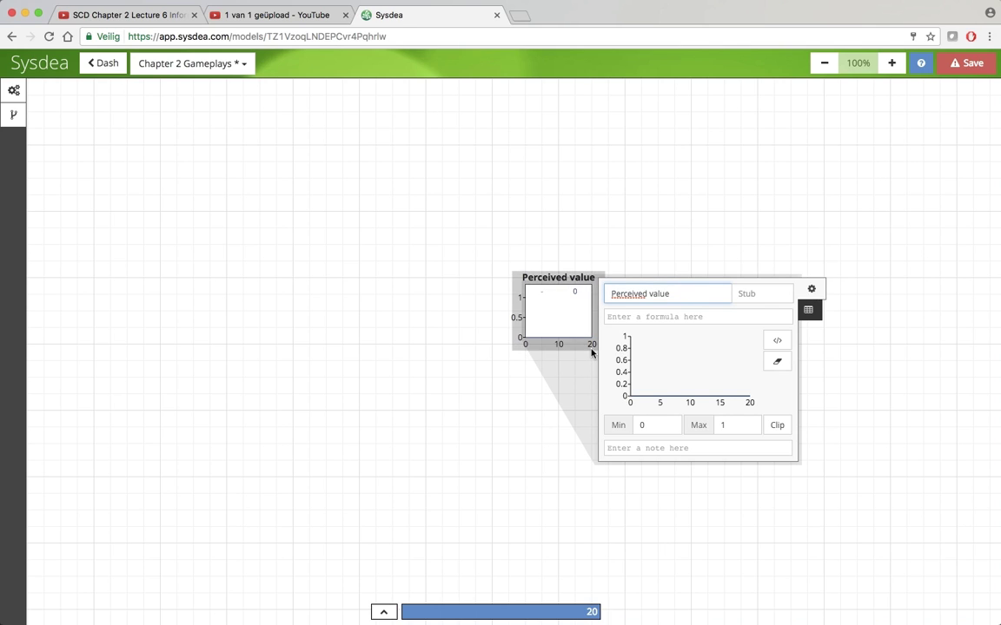
{"action": "left_click", "coordinate": [545, 418]}
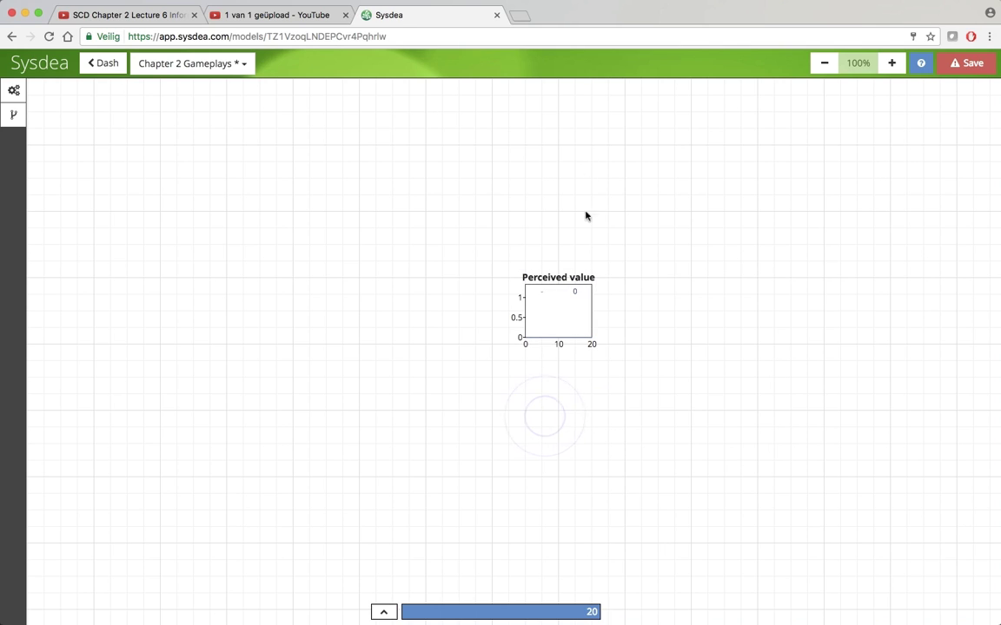
{"action": "left_click", "coordinate": [570, 446]}
- Add a variable named "Start value" above the Perceived value stock and set its formula to 8
{"action": "double_click", "coordinate": [572, 196]}
{"action": "left_click", "coordinate": [574, 195]}
{"action": "type", "text": "Start value"}
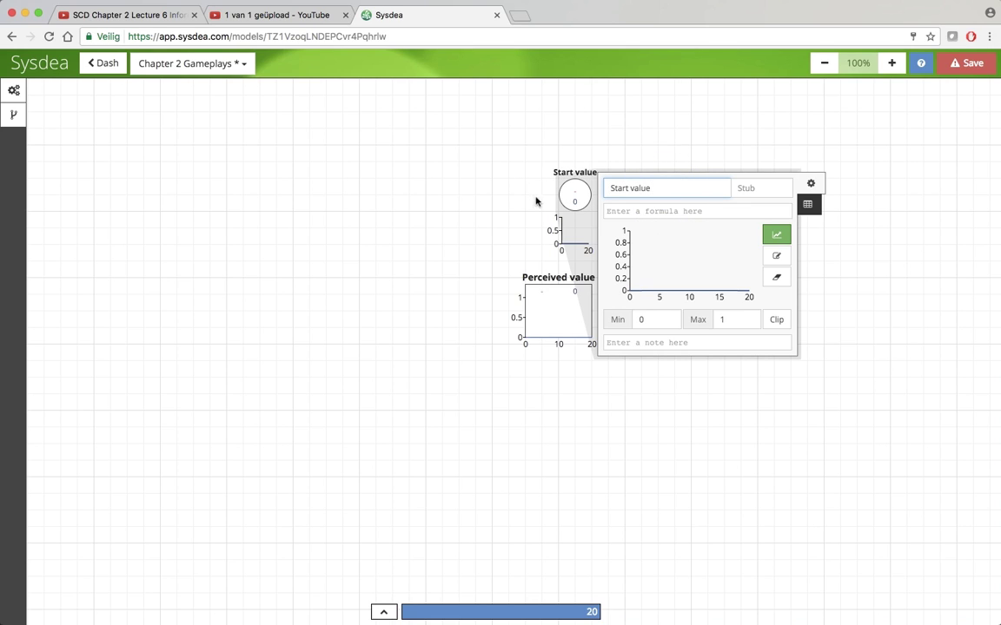
{"action": "left_click", "coordinate": [623, 211]}
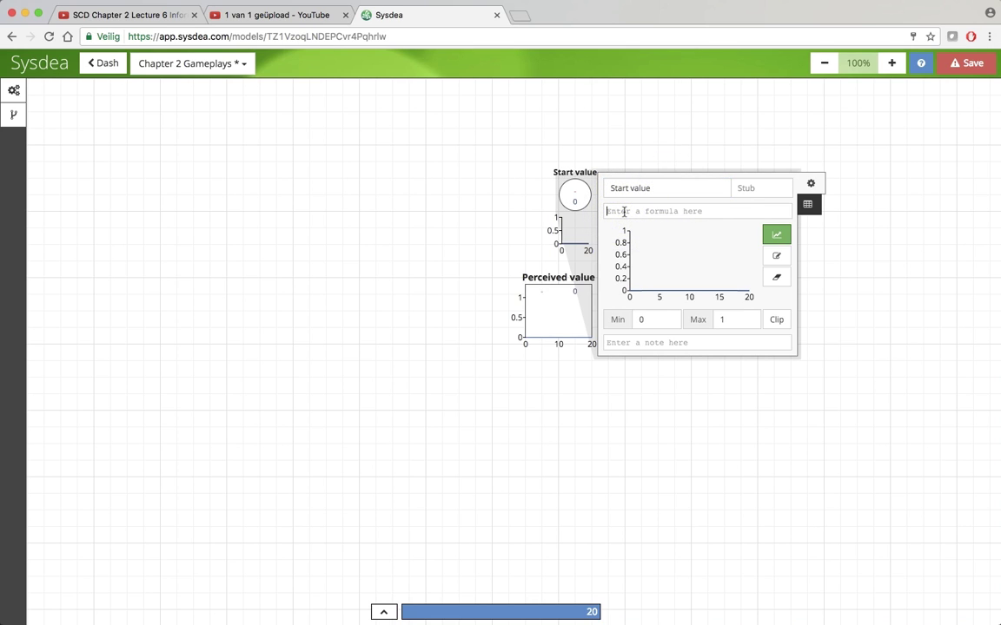
{"action": "type", "text": "8"}
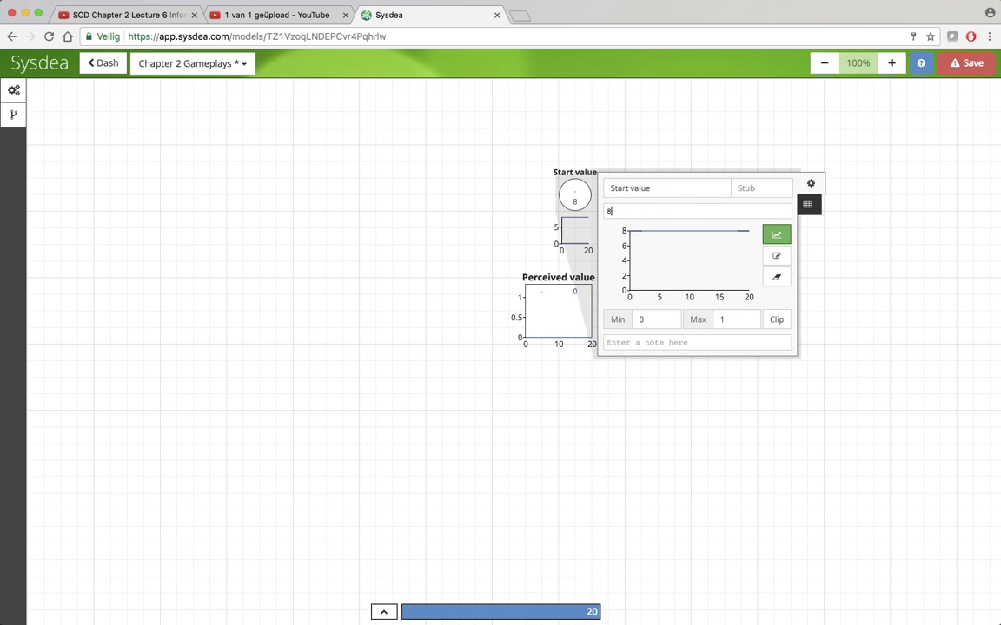
{"action": "left_click", "coordinate": [626, 437]}
- Link Start value to the Perceived value stock and use it as the stock's initial value formula
{"action": "left_click_drag", "start_coordinate": [584, 208], "coordinate": [567, 308]}
{"action": "left_click", "coordinate": [566, 308]}
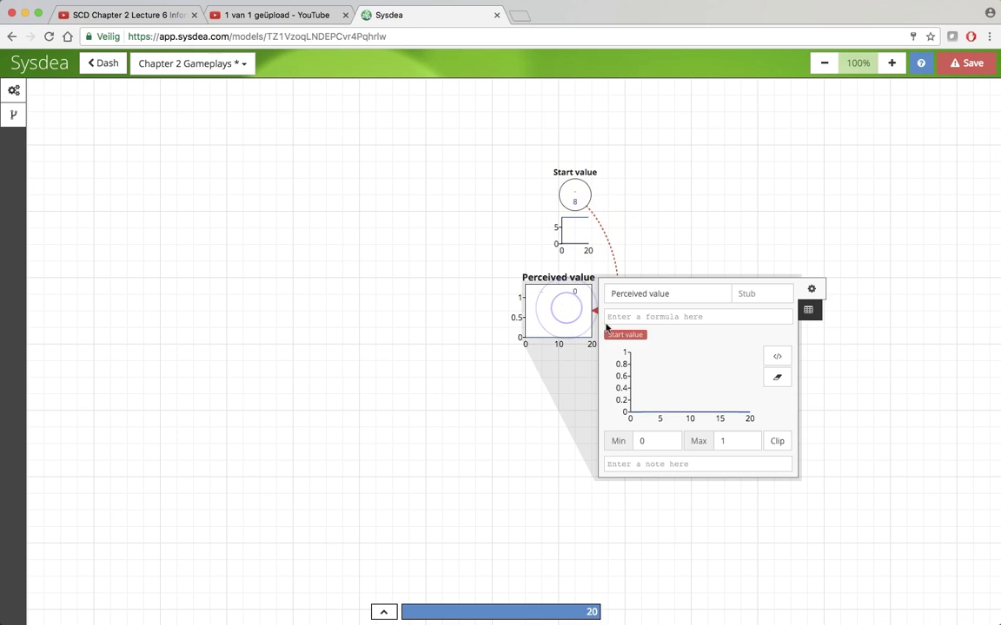
{"action": "left_click", "coordinate": [632, 342]}
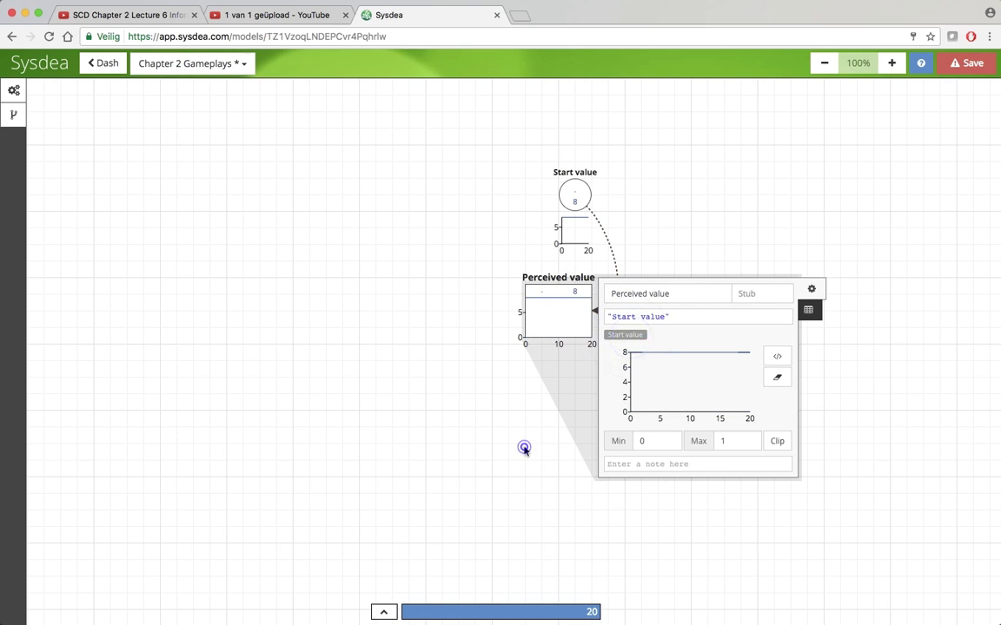
{"action": "left_click", "coordinate": [523, 446]}
- Add a variable named "Current value" to the left of Start value, level with it
{"action": "double_click", "coordinate": [388, 188]}
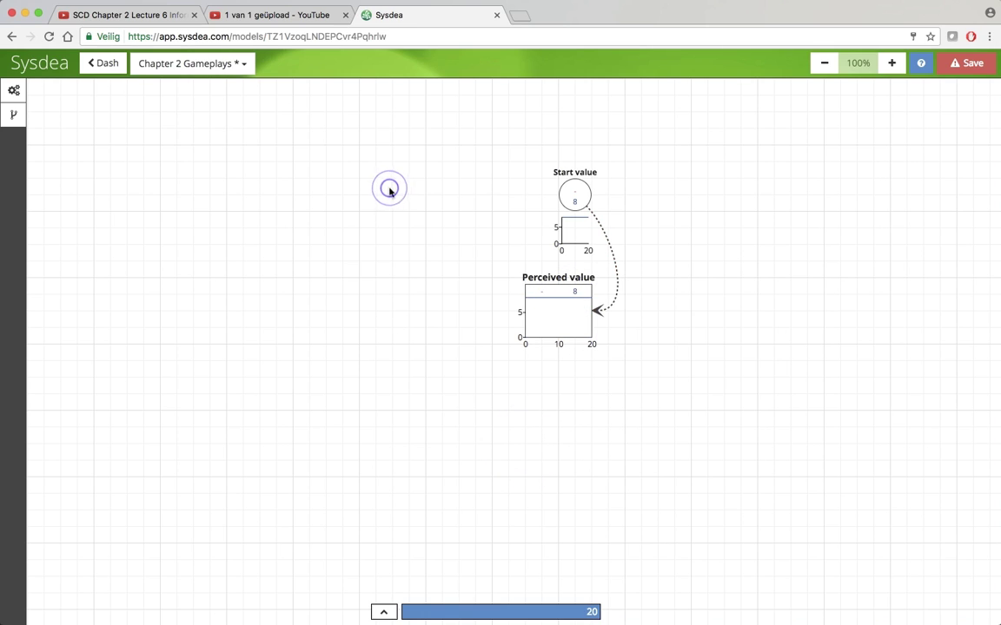
{"action": "left_click", "coordinate": [392, 187]}
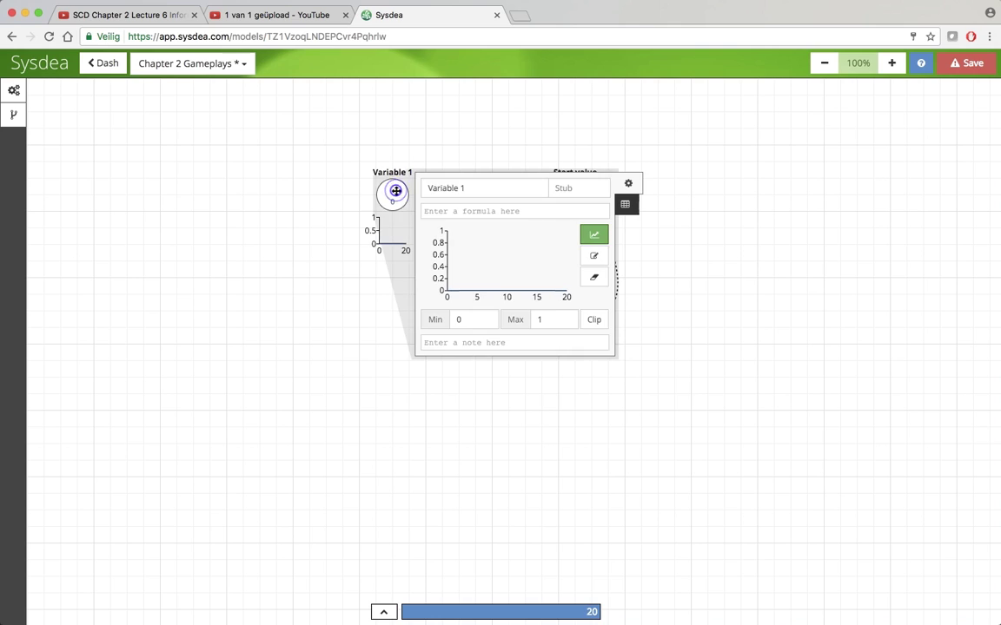
{"action": "triple_click", "coordinate": [478, 188]}
{"action": "type", "text": "Current "}
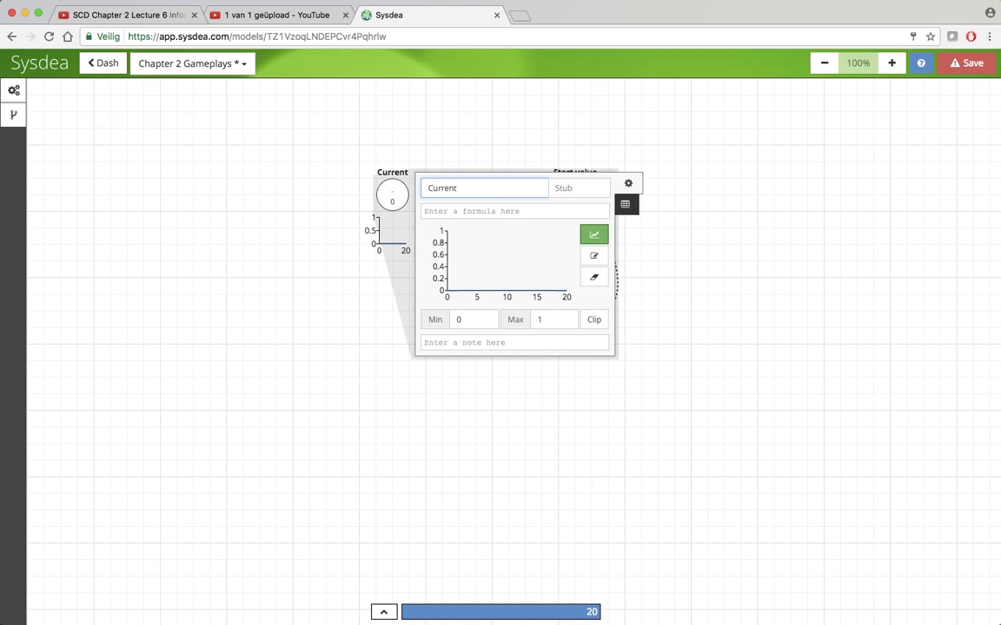
{"action": "type", "text": "value"}
{"action": "left_click", "coordinate": [308, 194]}
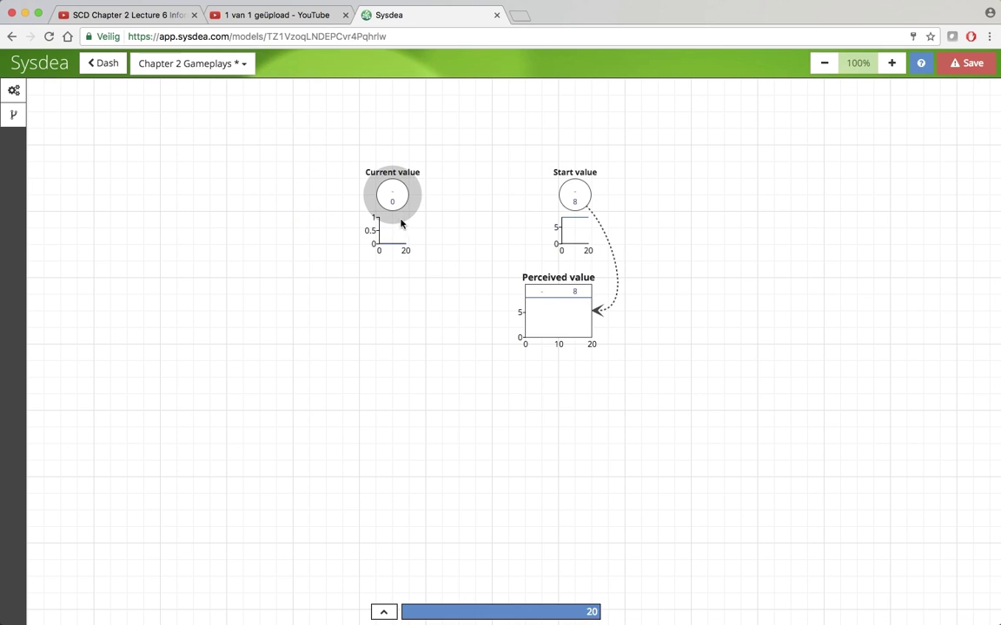
- Add a flow below Current value leading into Perceived value, and link both Current value and Perceived value to the flow
{"action": "key", "text": "f"}
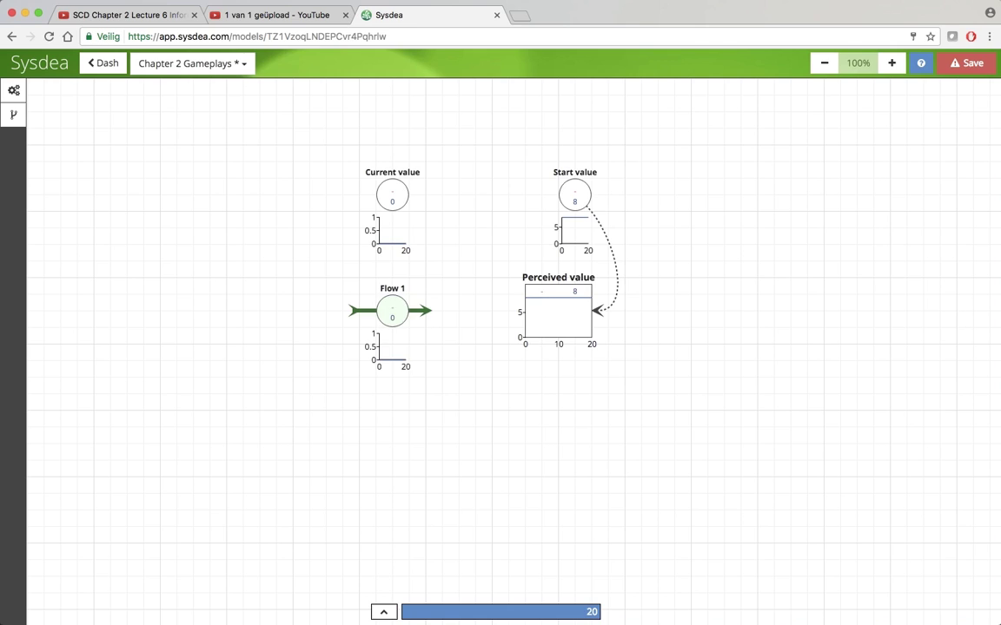
{"action": "left_click", "coordinate": [541, 311]}
{"action": "left_click_drag", "start_coordinate": [371, 205], "coordinate": [388, 310]}
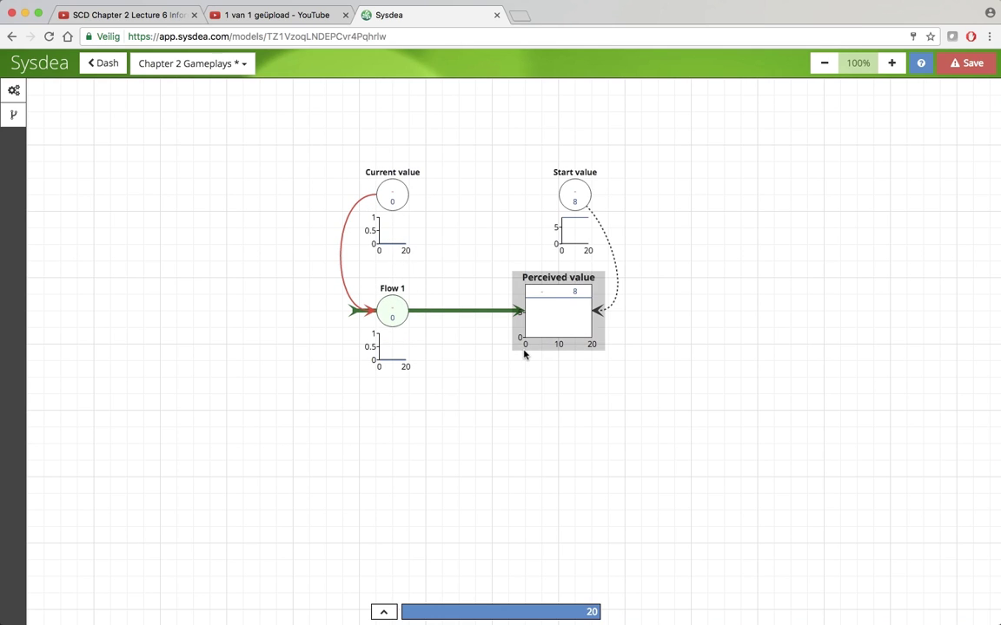
{"action": "left_click_drag", "start_coordinate": [518, 350], "coordinate": [405, 326]}
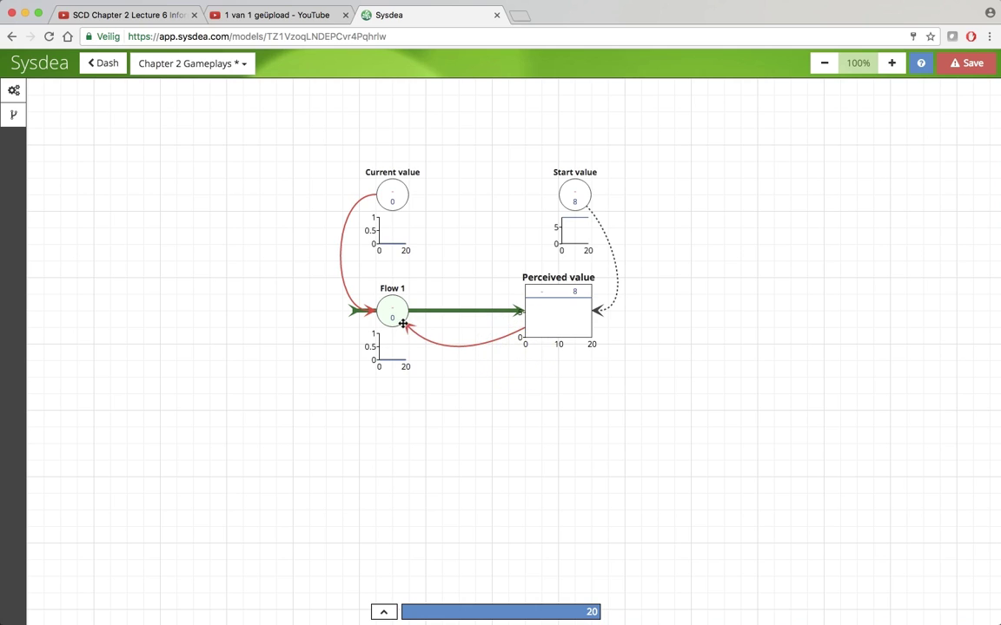
- Add a variable named "Perception delay" with formula 4 below the flow and link it to the flow
{"action": "left_click", "coordinate": [395, 426]}
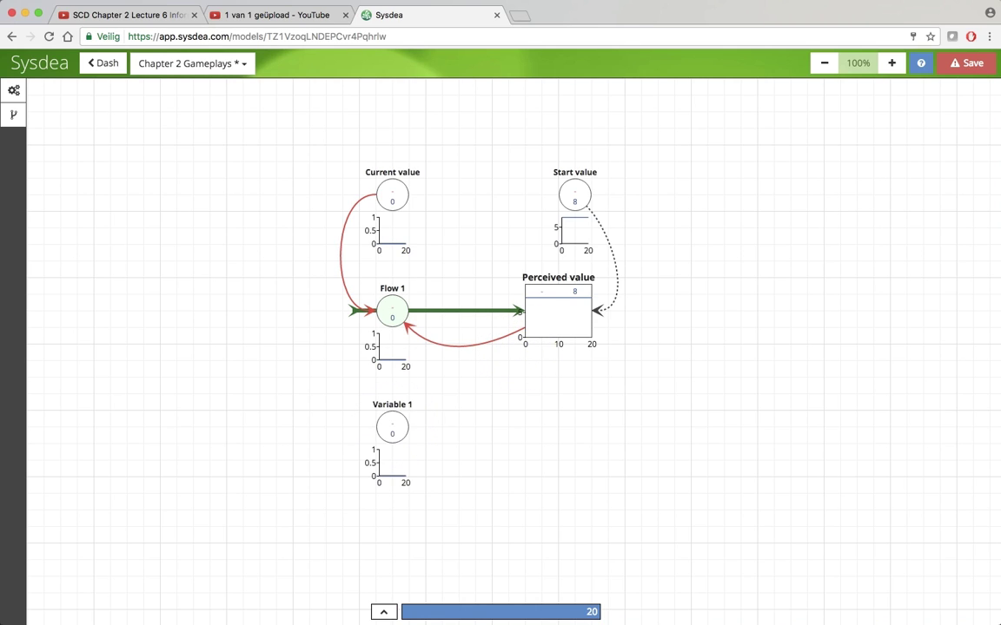
{"action": "left_click", "coordinate": [396, 425]}
{"action": "left_click", "coordinate": [476, 420]}
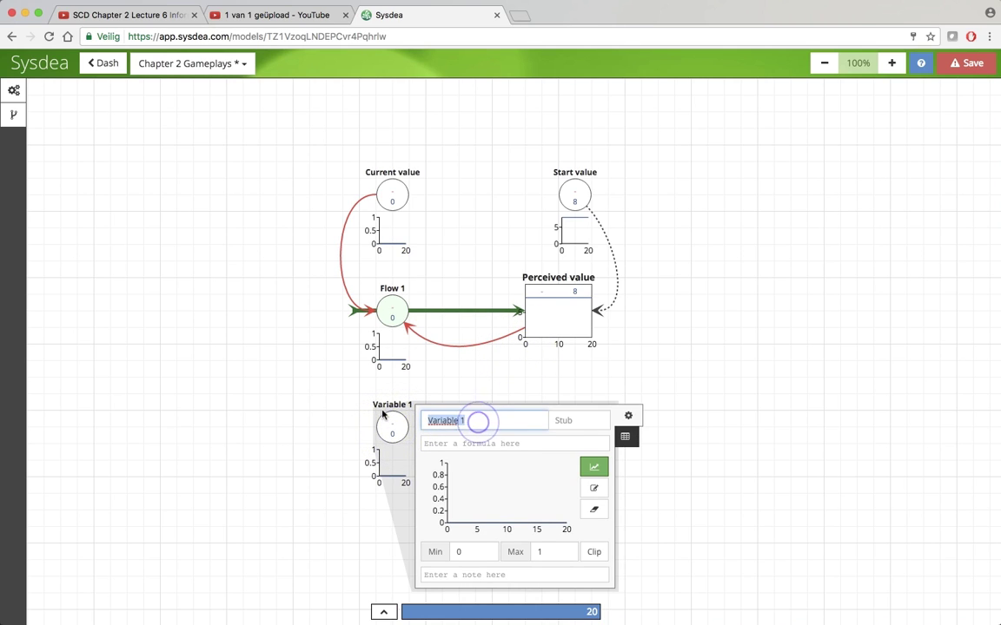
{"action": "type", "text": "Perception"}
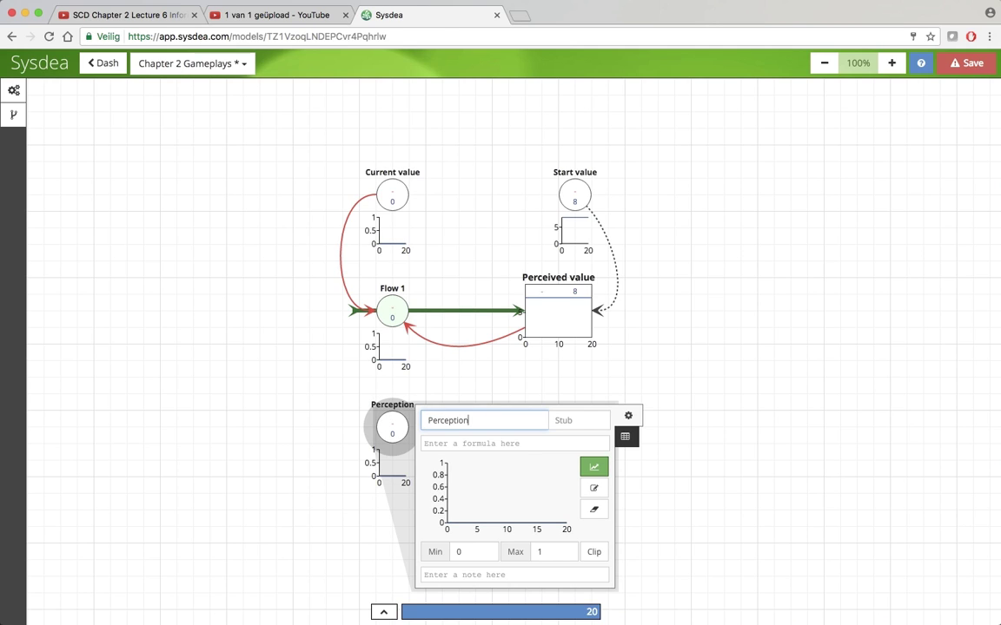
{"action": "type", "text": " delays"}
{"action": "key", "text": "BackSpace"}
{"action": "left_click", "coordinate": [429, 444]}
{"action": "type", "text": "4"}
{"action": "left_click", "coordinate": [304, 440]}
{"action": "left_click_drag", "start_coordinate": [416, 430], "coordinate": [398, 311]}
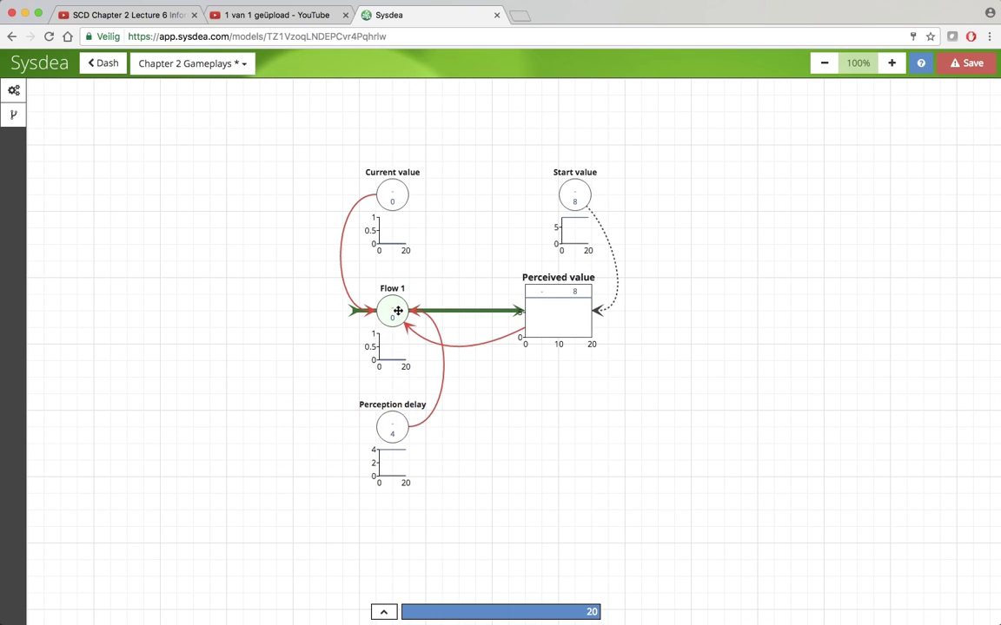
- Rename the flow into Perceived value as "Perception adjustment rate"
{"action": "left_click", "coordinate": [392, 310]}
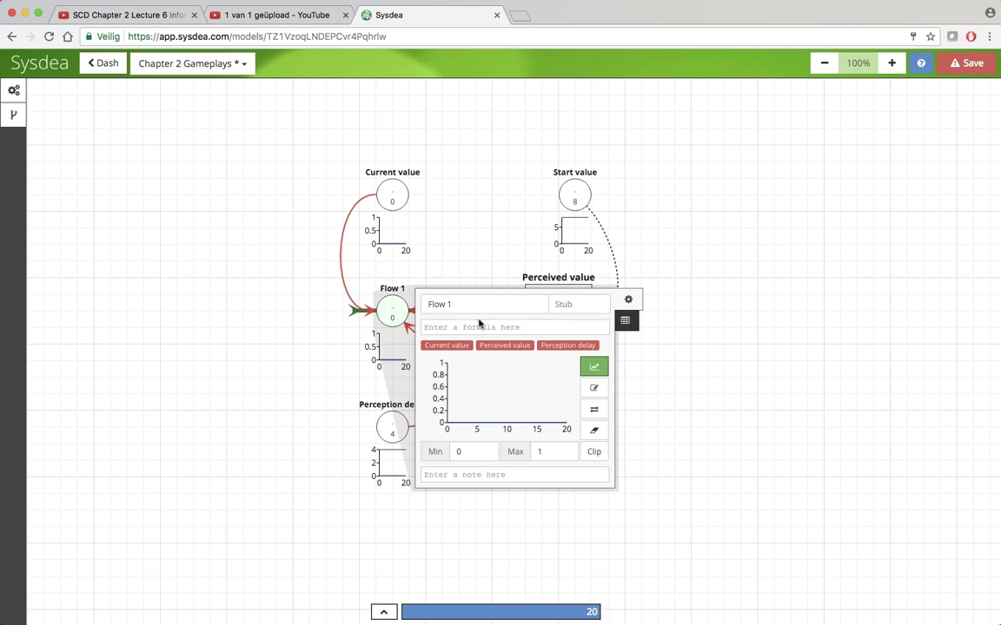
{"action": "triple_click", "coordinate": [459, 304]}
{"action": "type", "text": "P"}
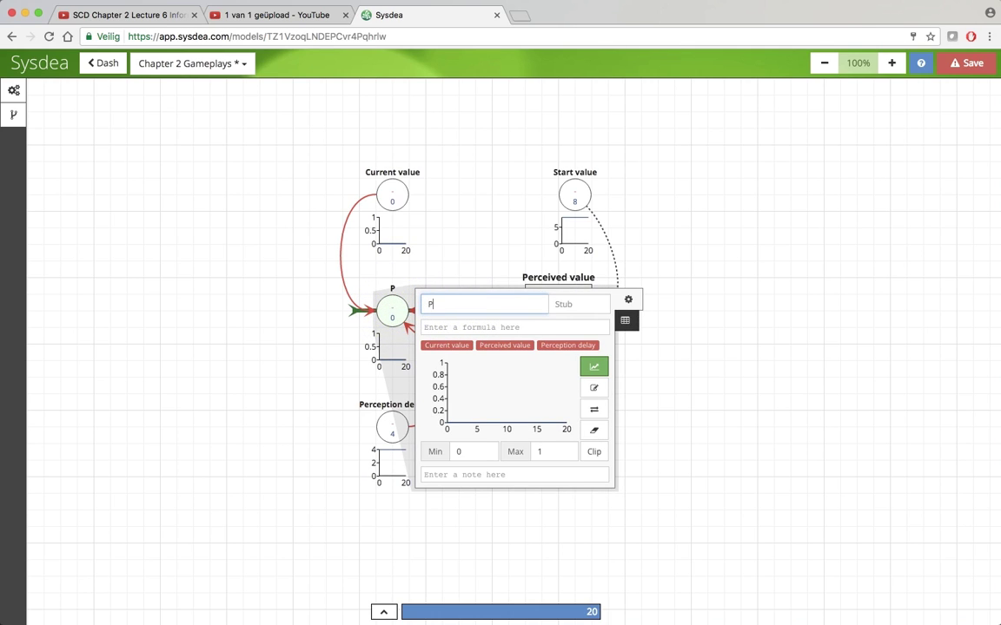
{"action": "type", "text": "erception adjustment rate"}
- Set the Perception adjustment rate formula to ("Current value"-"Perceived value")/"Perception delay"
{"action": "left_click", "coordinate": [441, 329]}
{"action": "type", "text": "("}
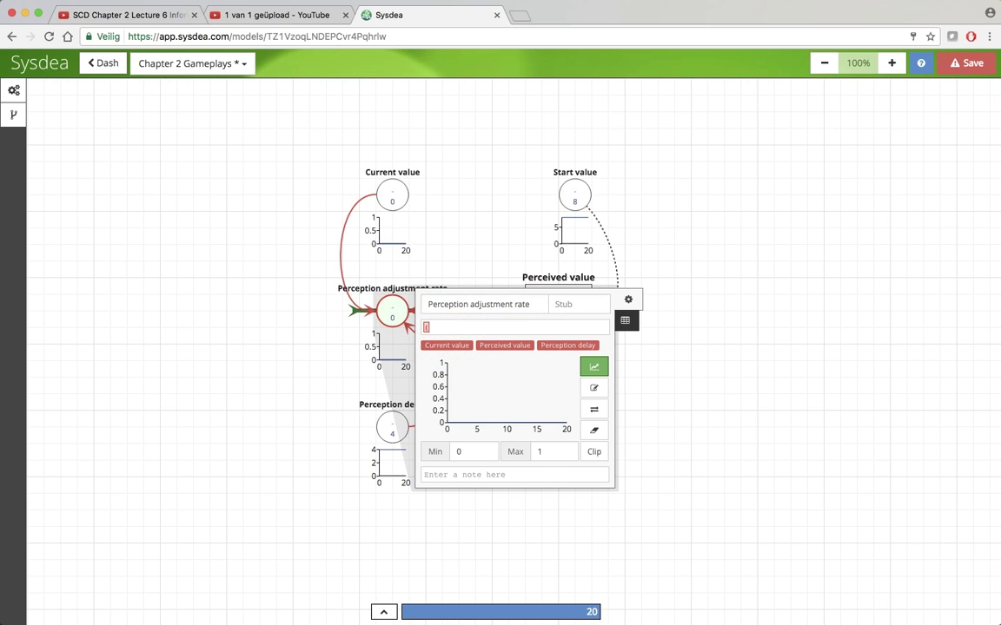
{"action": "left_click", "coordinate": [455, 346]}
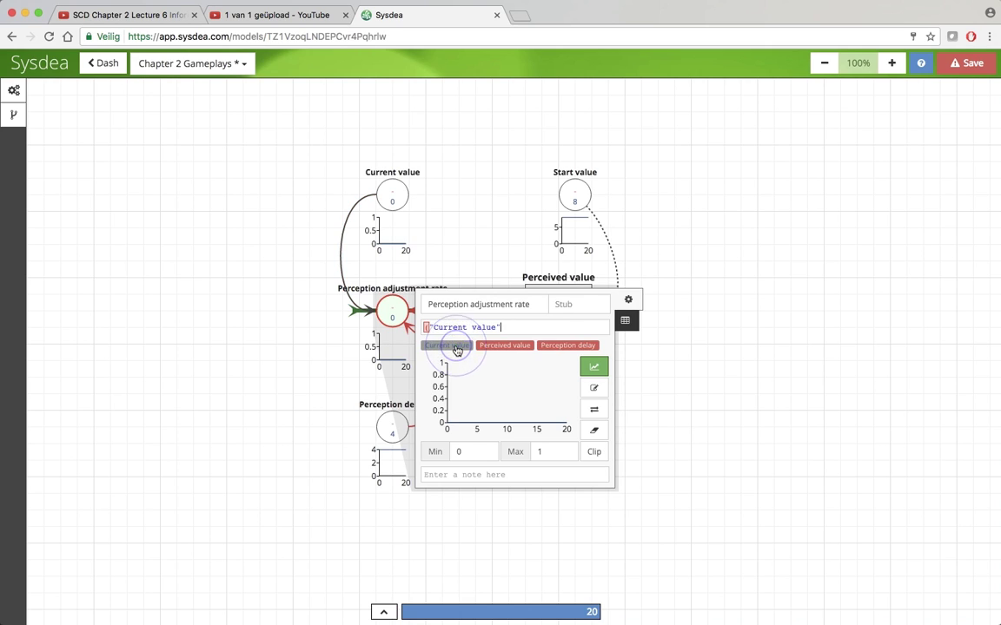
{"action": "type", "text": "-"}
{"action": "left_click", "coordinate": [502, 348]}
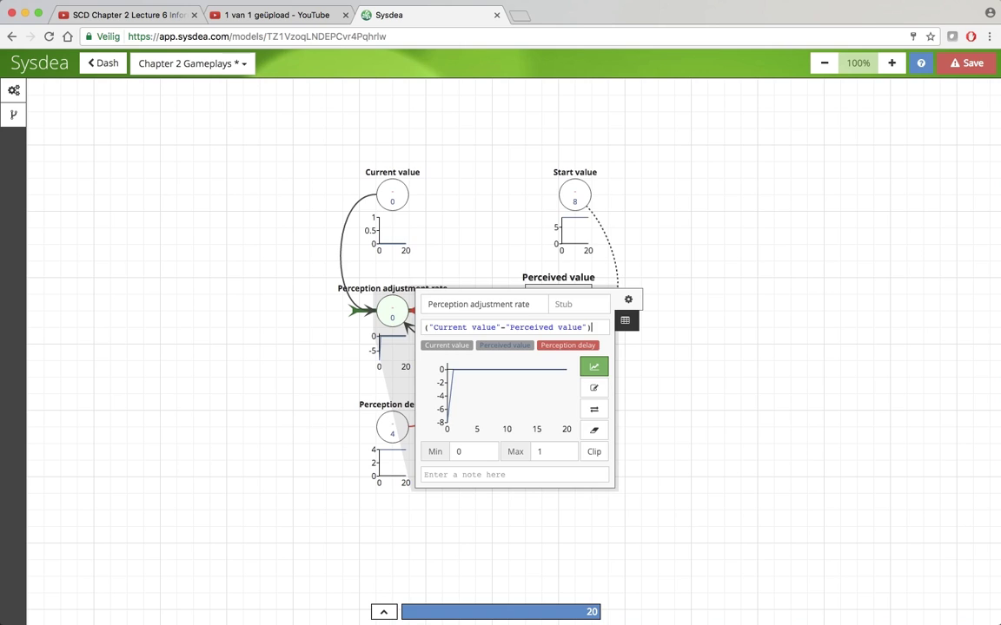
{"action": "type", "text": ")/"}
{"action": "left_click", "coordinate": [553, 347]}
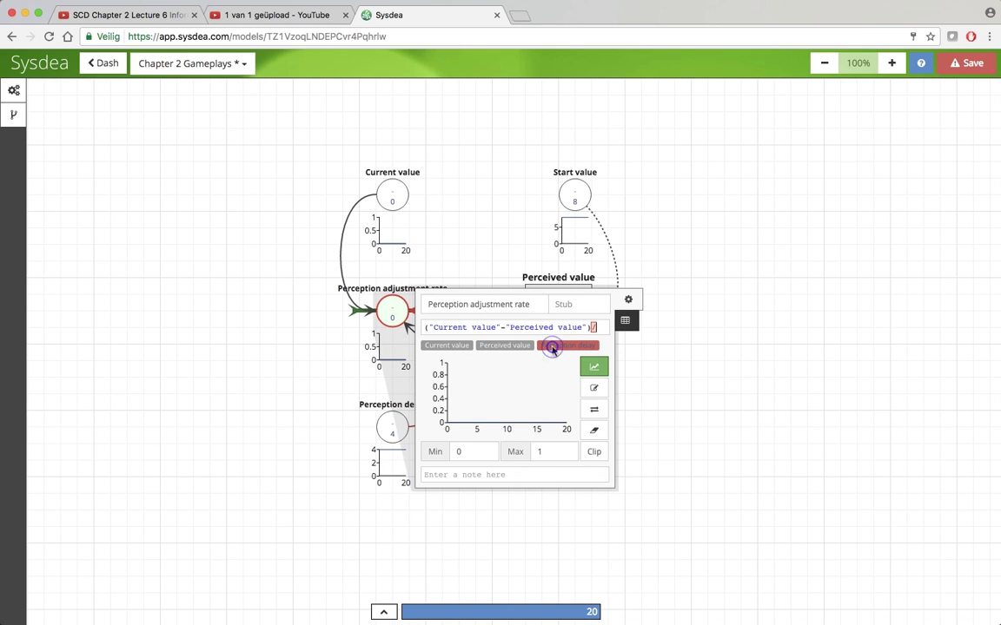
{"action": "left_click", "coordinate": [699, 401]}
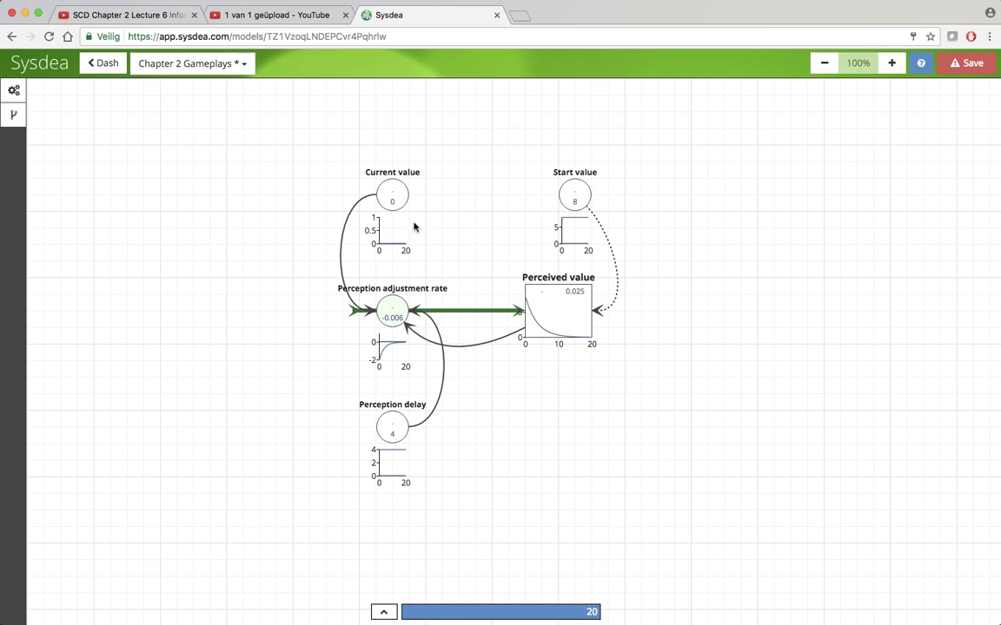
{"action": "left_click", "coordinate": [523, 309]}
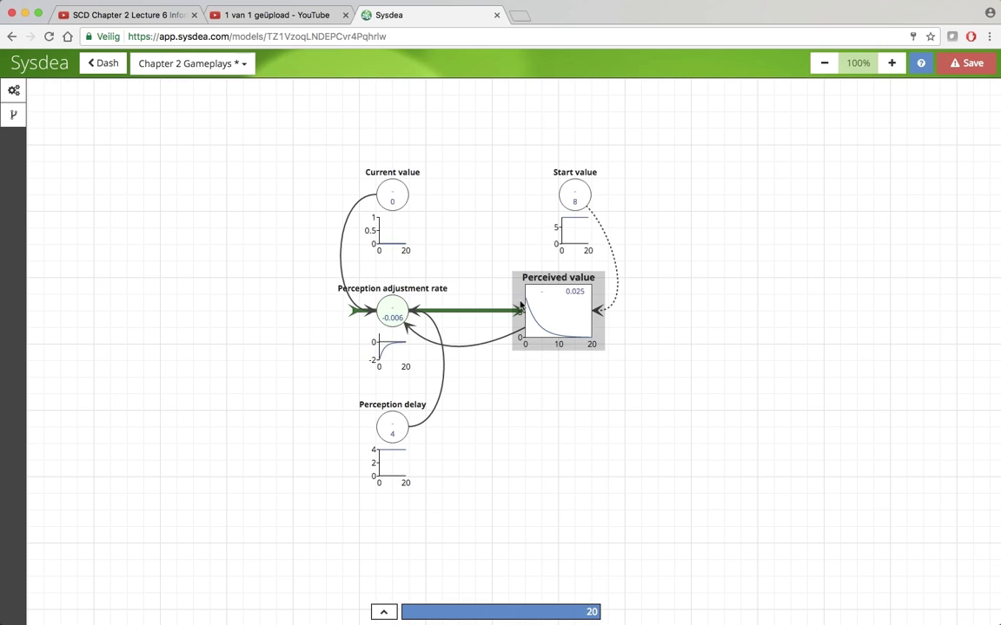
{"action": "left_click", "coordinate": [476, 271]}
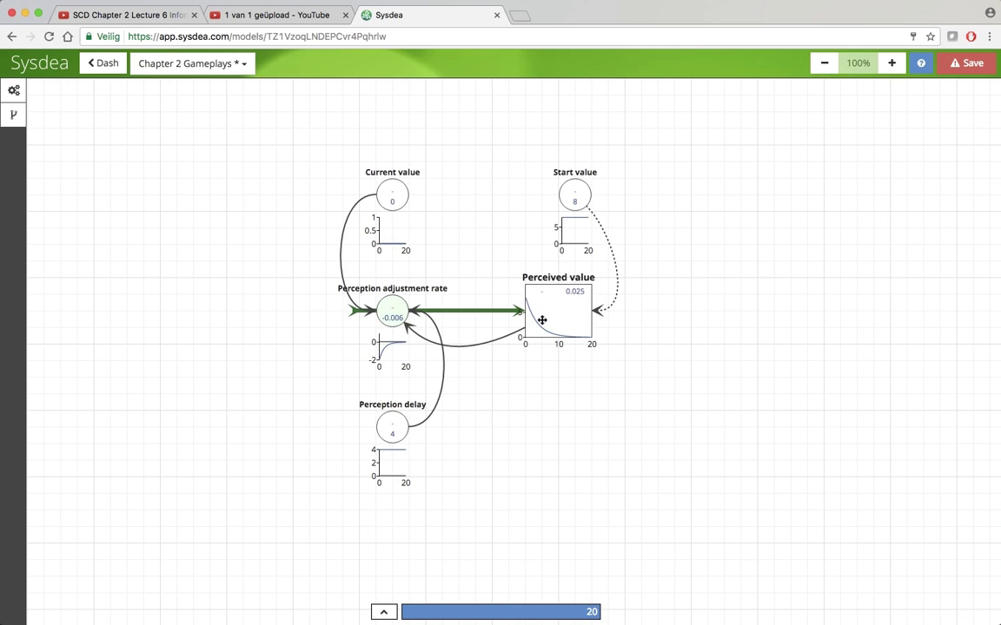
- Set the formula of the Current value variable to 6
{"action": "double_click", "coordinate": [392, 204]}
{"action": "left_click", "coordinate": [467, 211]}
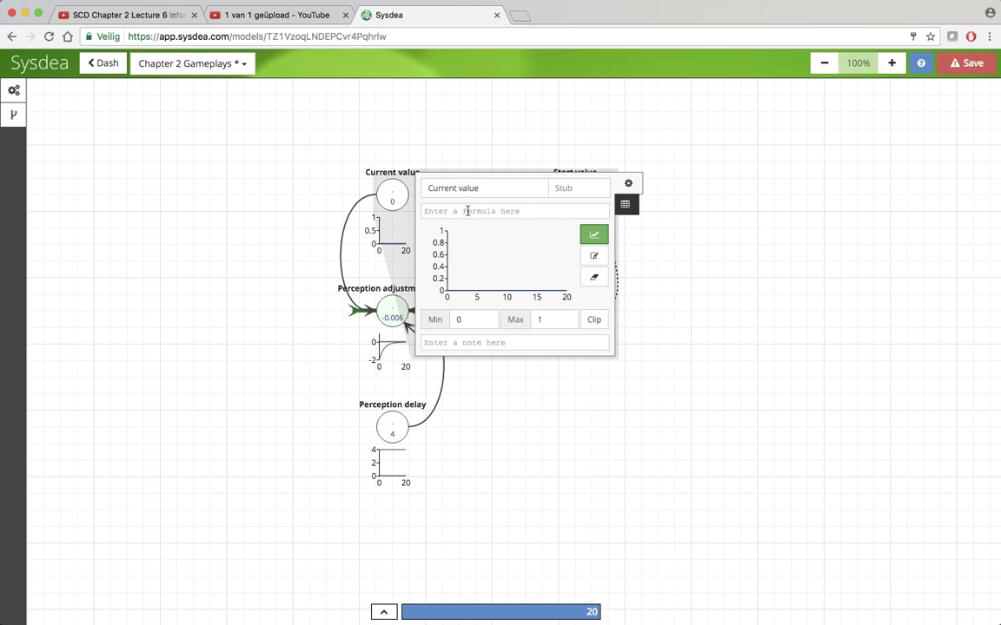
{"action": "type", "text": "6"}
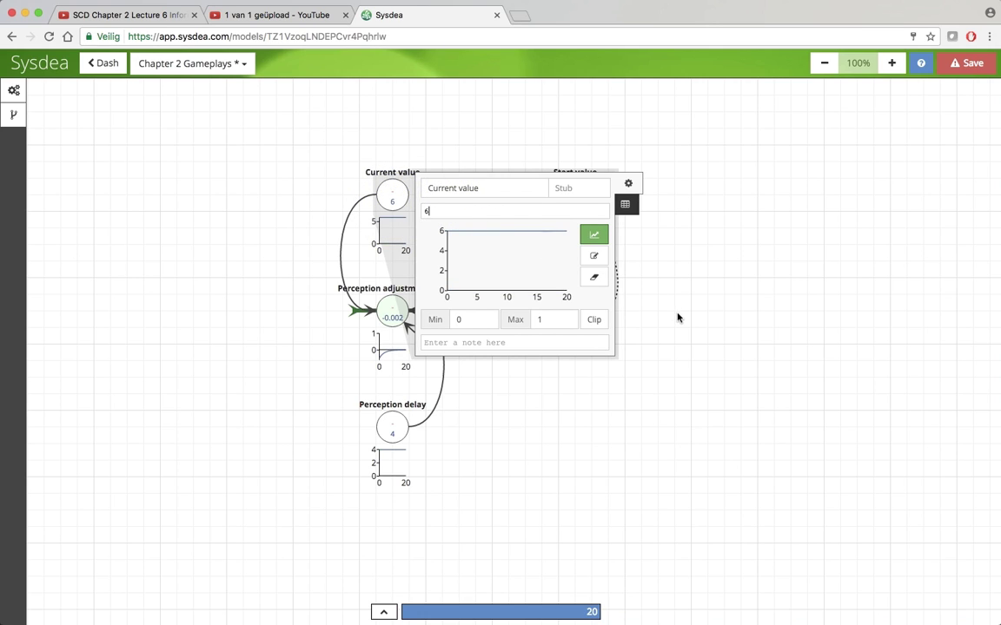
{"action": "left_click", "coordinate": [678, 317]}
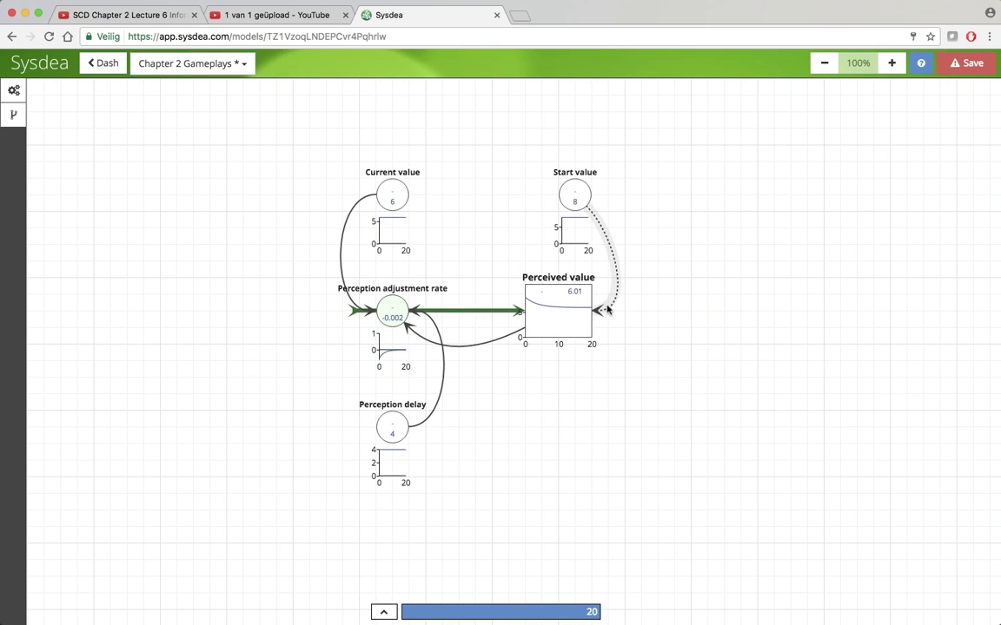
- Set the formula of the Current value variable to 10
{"action": "left_click", "coordinate": [392, 200]}
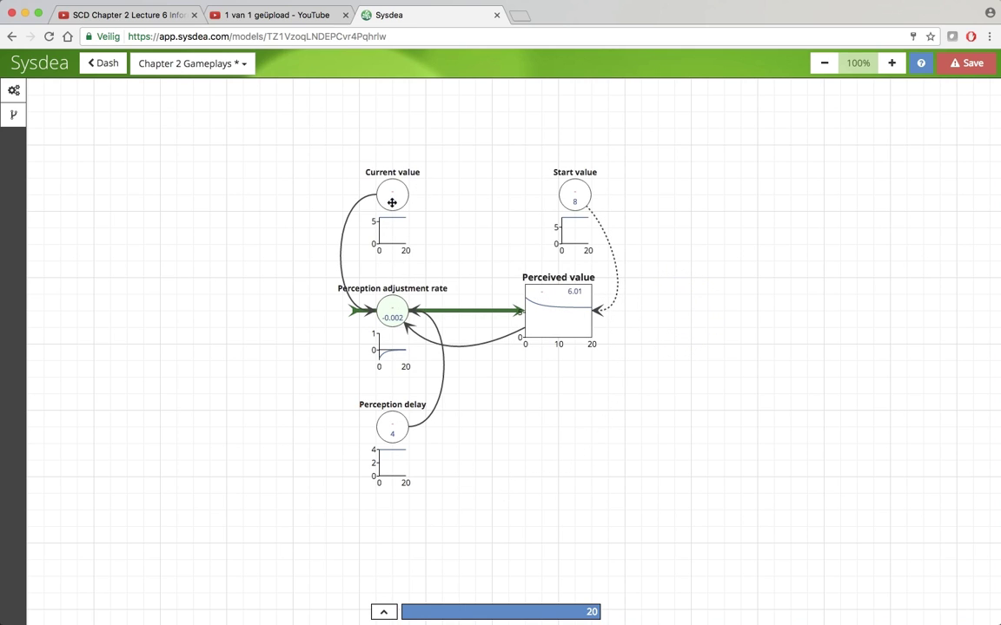
{"action": "left_click", "coordinate": [443, 211]}
{"action": "key", "text": "BackSpace"}
{"action": "type", "text": "1"}
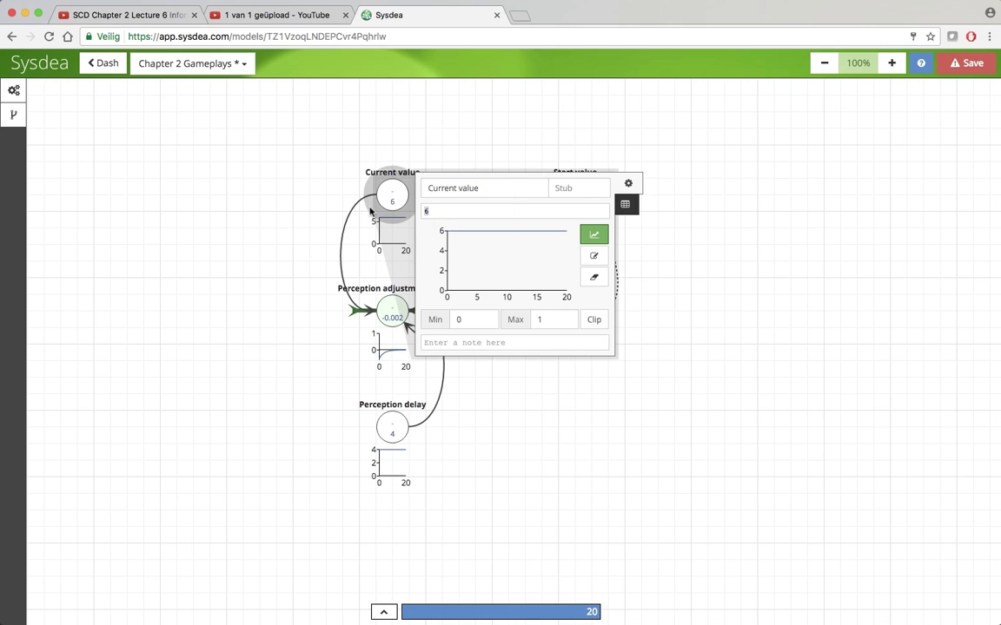
{"action": "type", "text": "0"}
{"action": "left_click", "coordinate": [543, 370]}
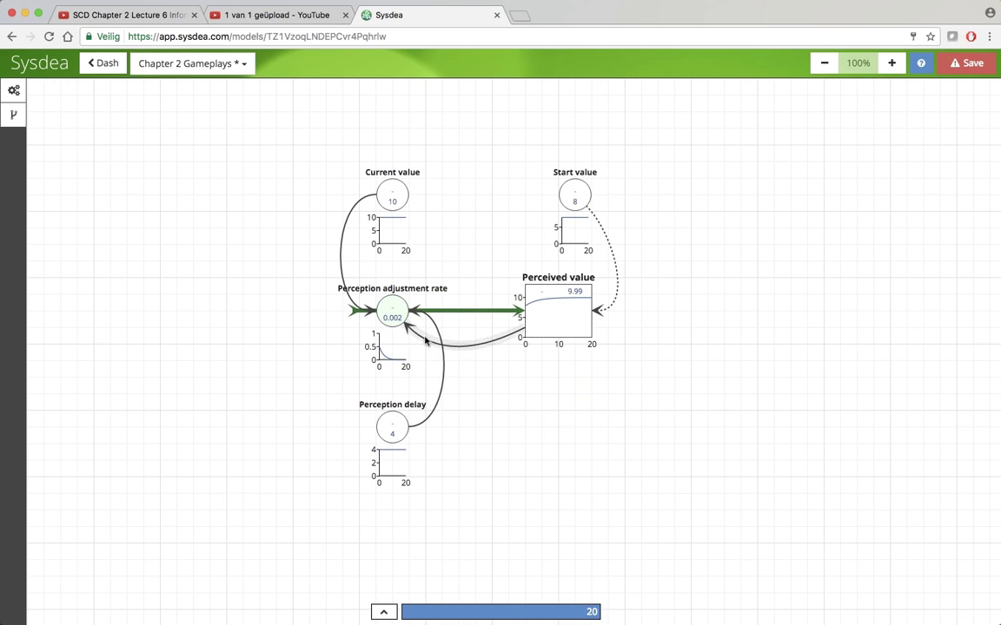
{"action": "left_click", "coordinate": [416, 312]}
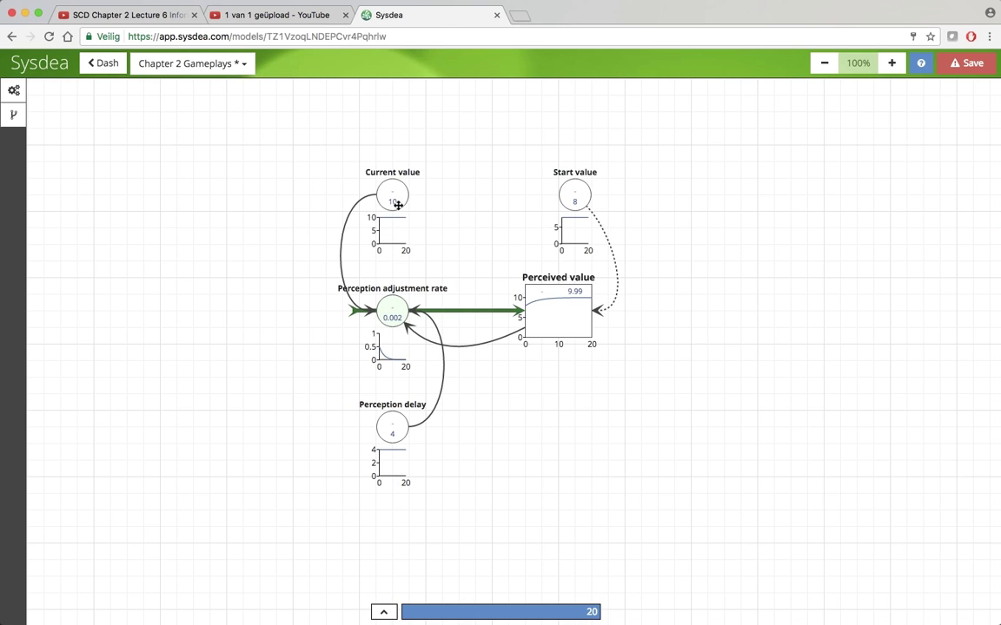
{"action": "double_click", "coordinate": [248, 139]}
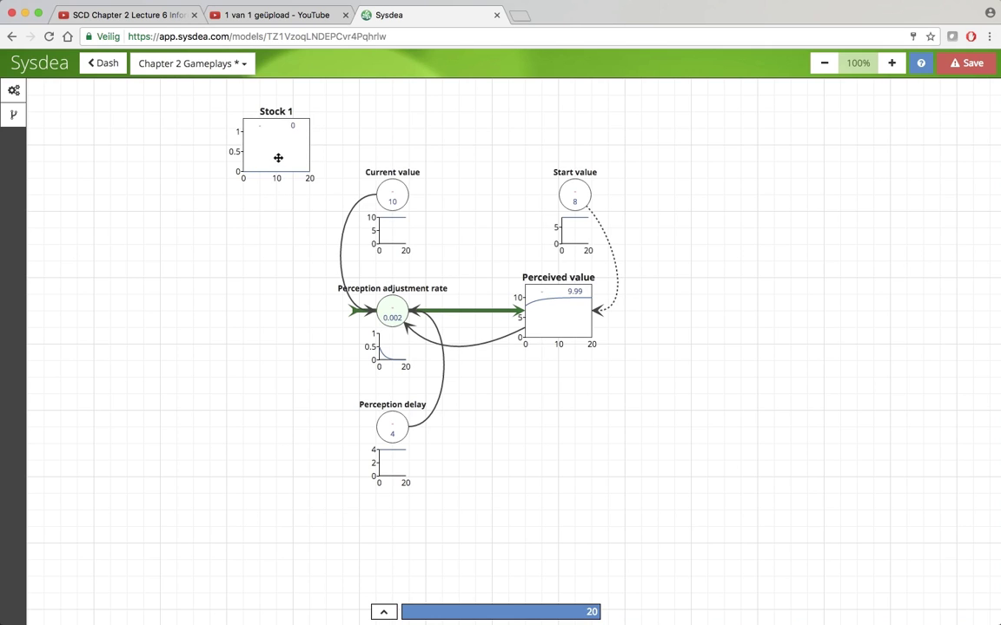
{"action": "key", "text": "Delete"}
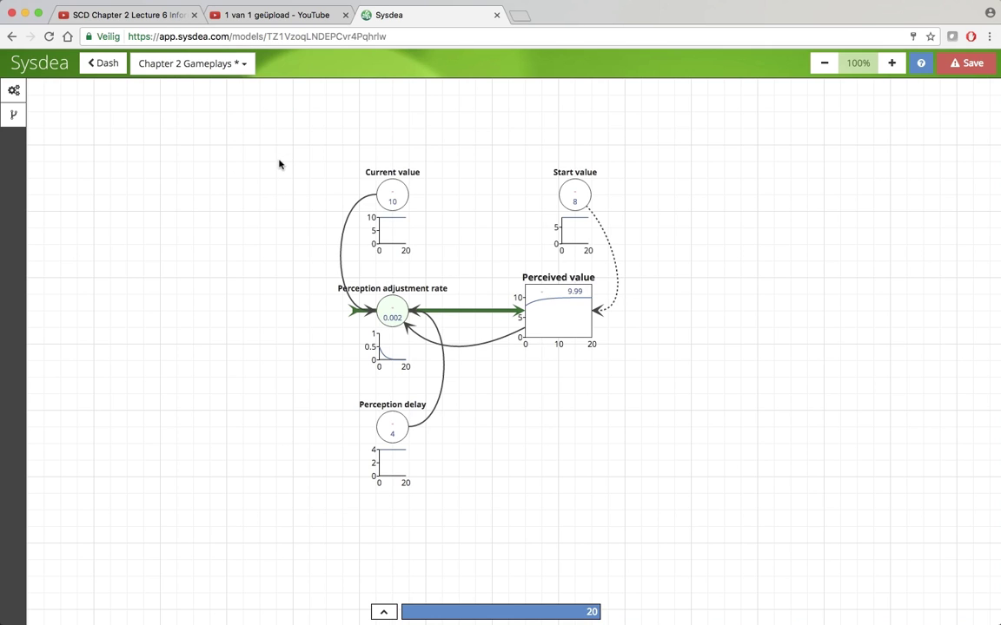
- Add a new variable named "Step change" to the upper left of Current value
{"action": "double_click", "coordinate": [276, 162]}
{"action": "left_click", "coordinate": [263, 158]}
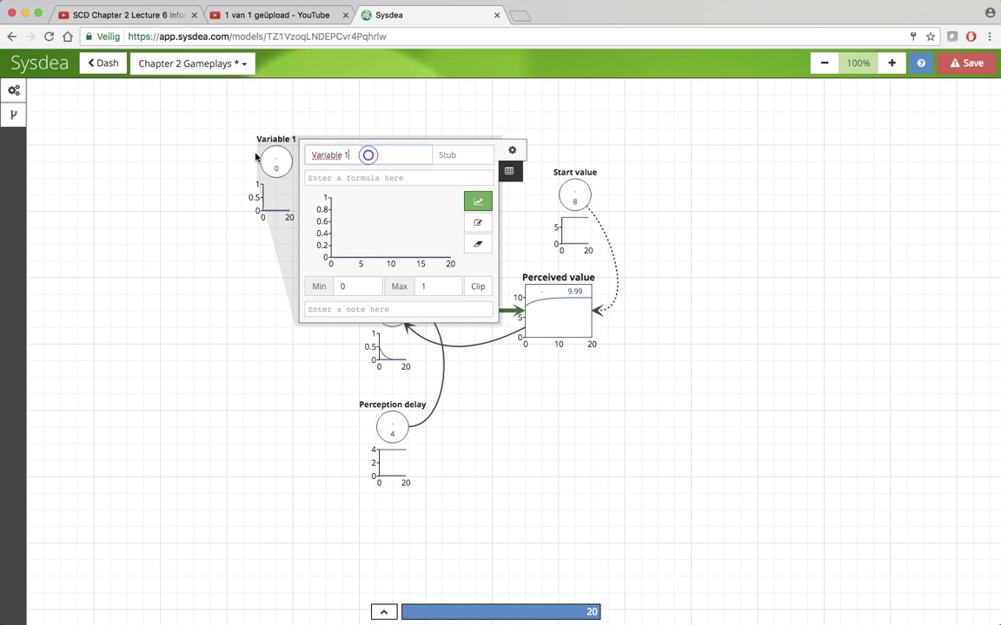
{"action": "type", "text": "SDtop"}
{"action": "key", "text": "BackSpace"}
{"action": "key", "text": "BackSpace"}
{"action": "key", "text": "BackSpace"}
{"action": "key", "text": "BackSpace"}
{"action": "type", "text": "tep change"}
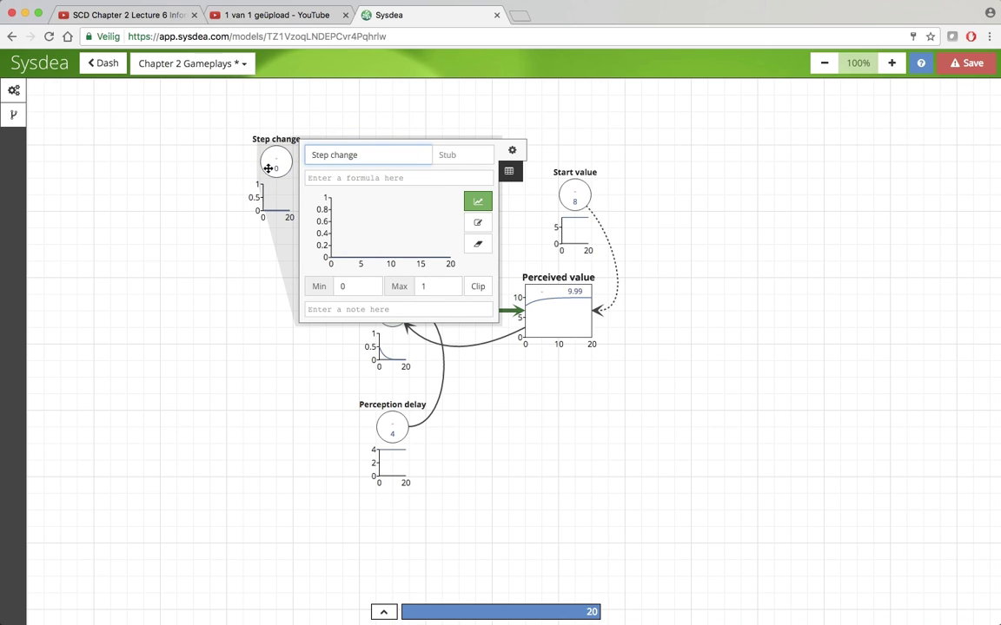
{"action": "key", "text": "Return"}
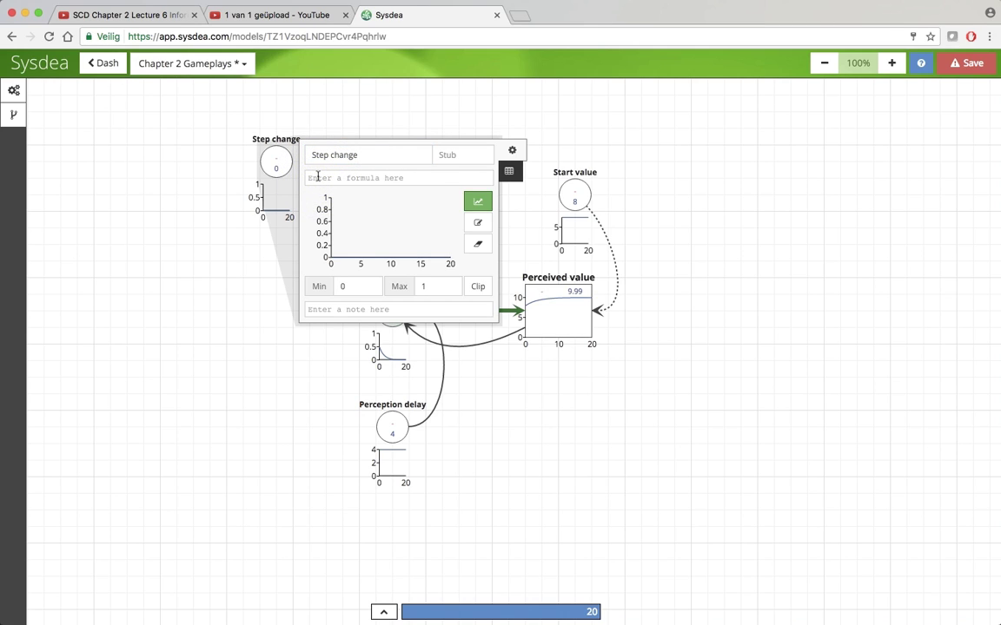
- Set the Step change formula to 1 plus a STEP function that raises the value to 1.3 by time 5
{"action": "left_click", "coordinate": [317, 177]}
{"action": "type", "text": "1"}
{"action": "type", "text": "*"}
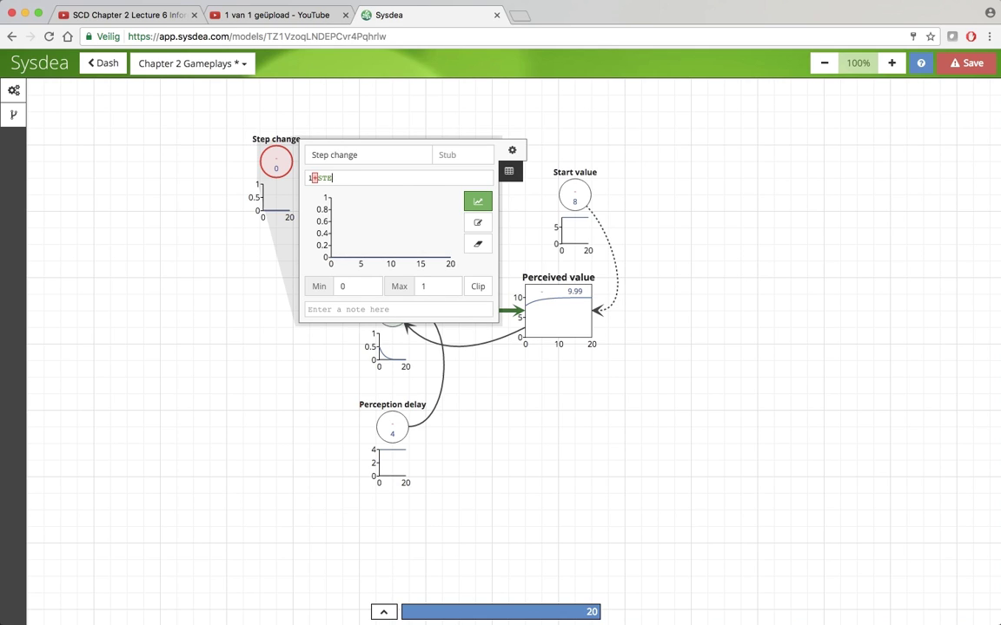
{"action": "type", "text": "STEP"}
{"action": "type", "text": ")"}
{"action": "left_click", "coordinate": [224, 275]}
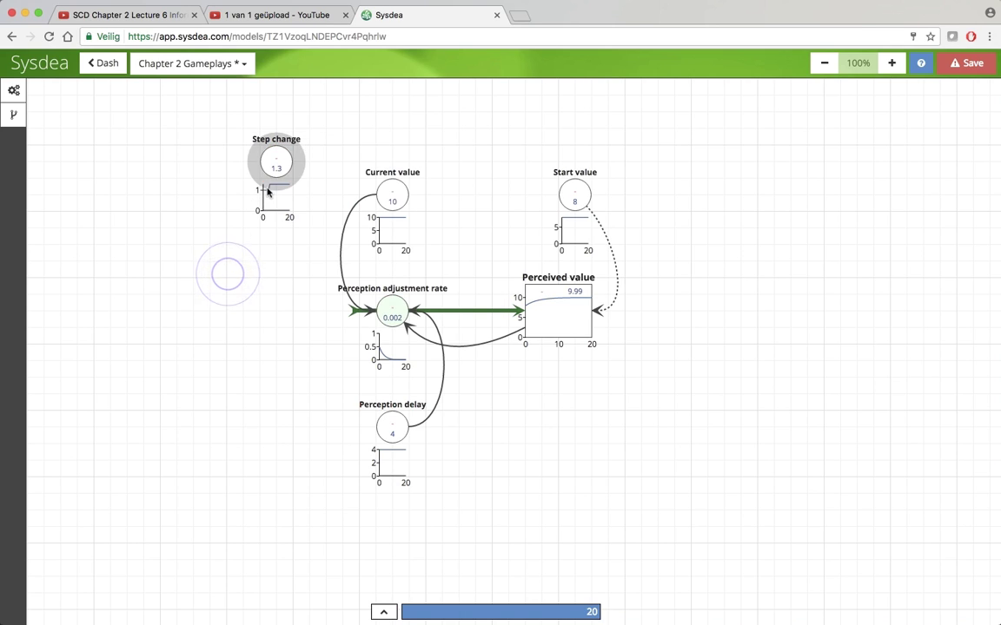
- Link Step change and Start value to Current value and set its formula to "Start value"*"Step change"
{"action": "left_click_drag", "start_coordinate": [300, 169], "coordinate": [379, 188]}
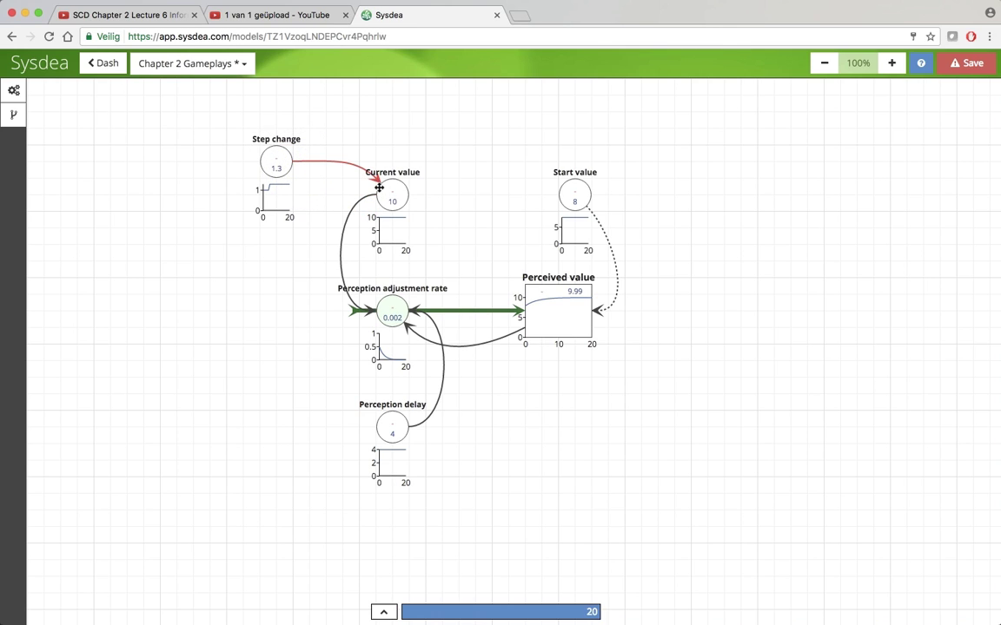
{"action": "left_click_drag", "start_coordinate": [552, 198], "coordinate": [397, 194]}
{"action": "left_click", "coordinate": [396, 195]}
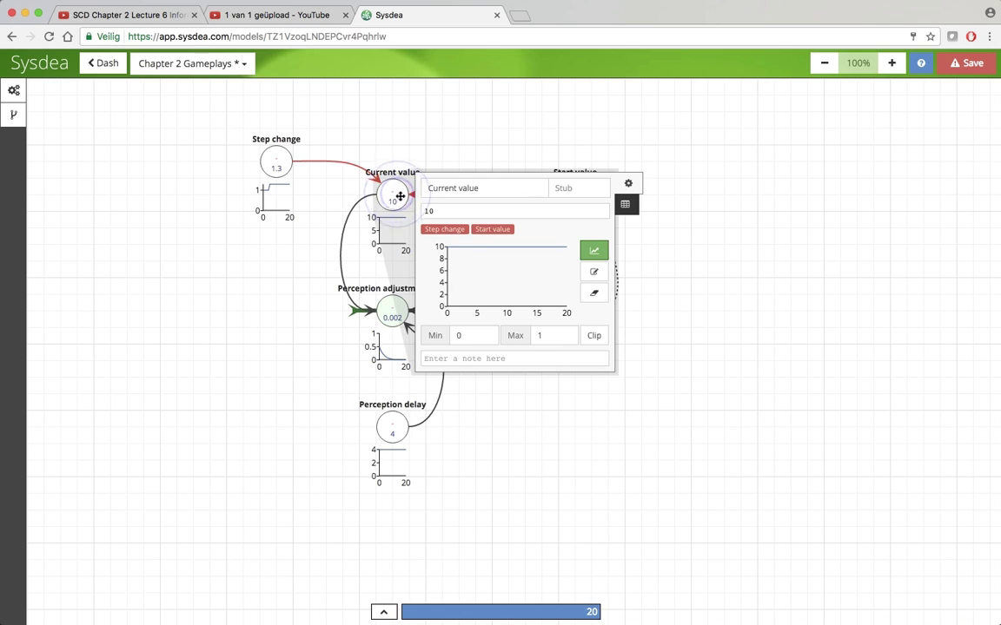
{"action": "left_click", "coordinate": [491, 229]}
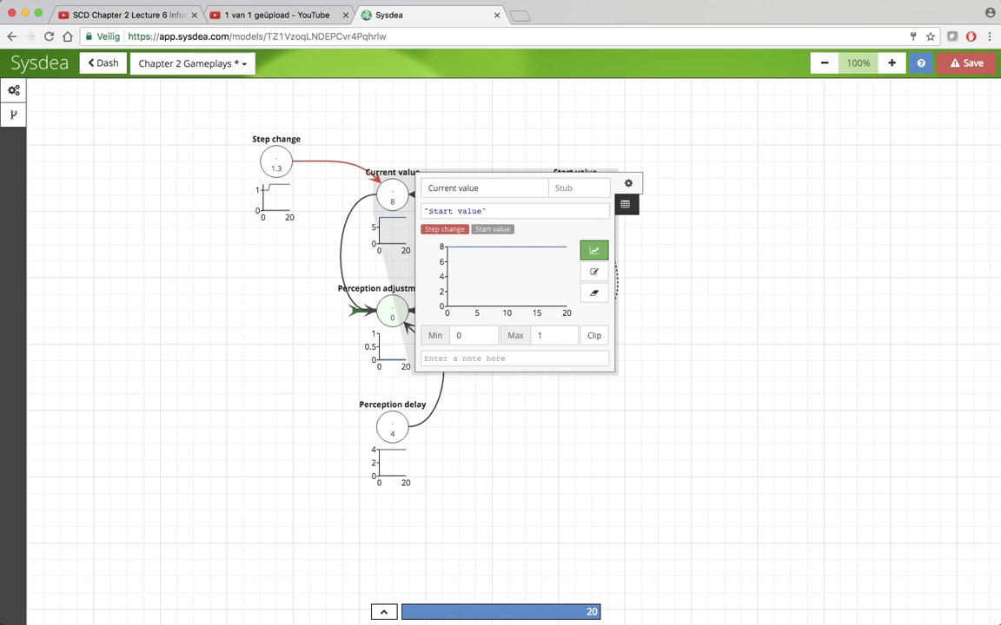
{"action": "type", "text": "*"}
{"action": "left_click", "coordinate": [452, 229]}
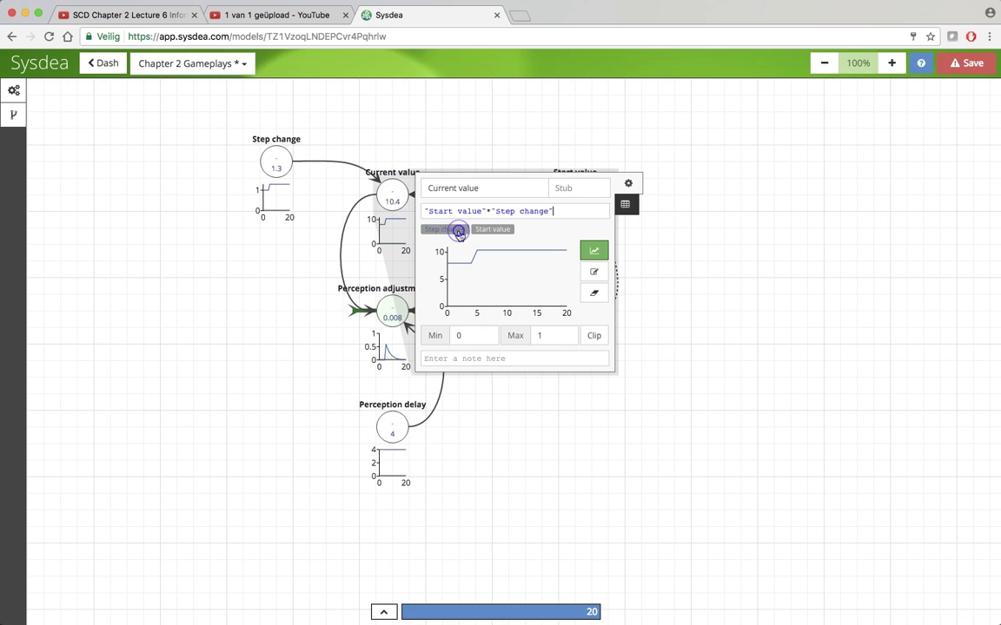
{"action": "left_click", "coordinate": [690, 324]}
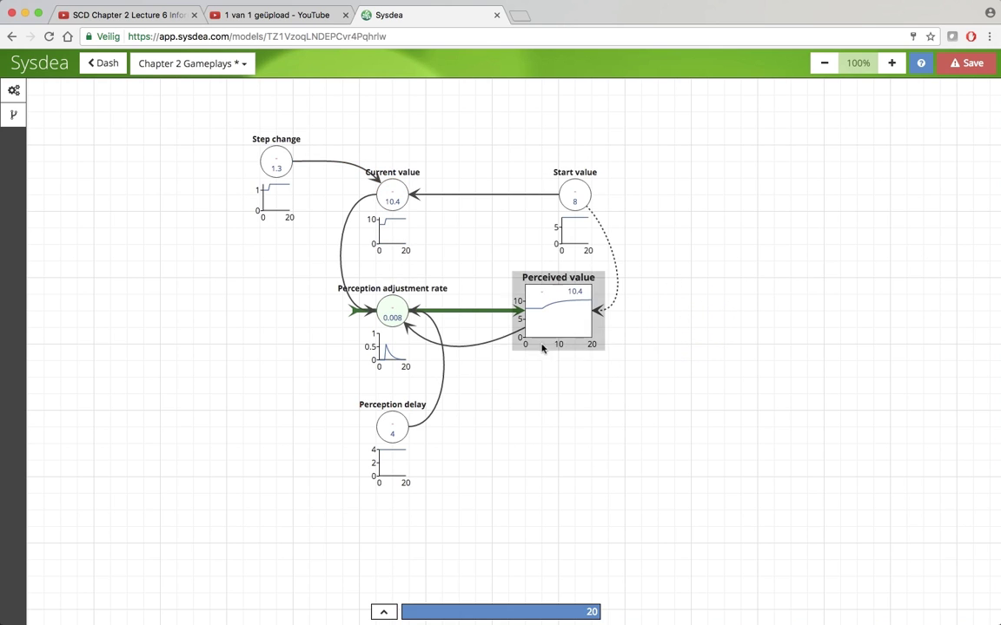
- Add a graph beside the model, to the right of Perceived value, and plot Perceived value and Current value in it
{"action": "double_click", "coordinate": [814, 309]}
{"action": "left_click_drag", "start_coordinate": [826, 324], "coordinate": [737, 267]}
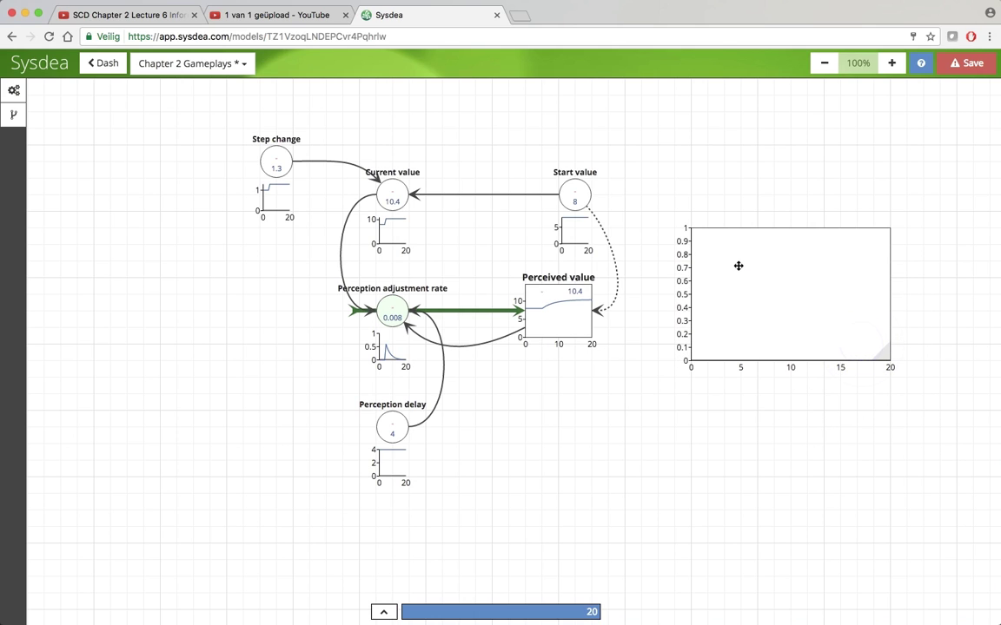
{"action": "left_click", "coordinate": [578, 317]}
{"action": "left_click_drag", "start_coordinate": [601, 340], "coordinate": [712, 327]}
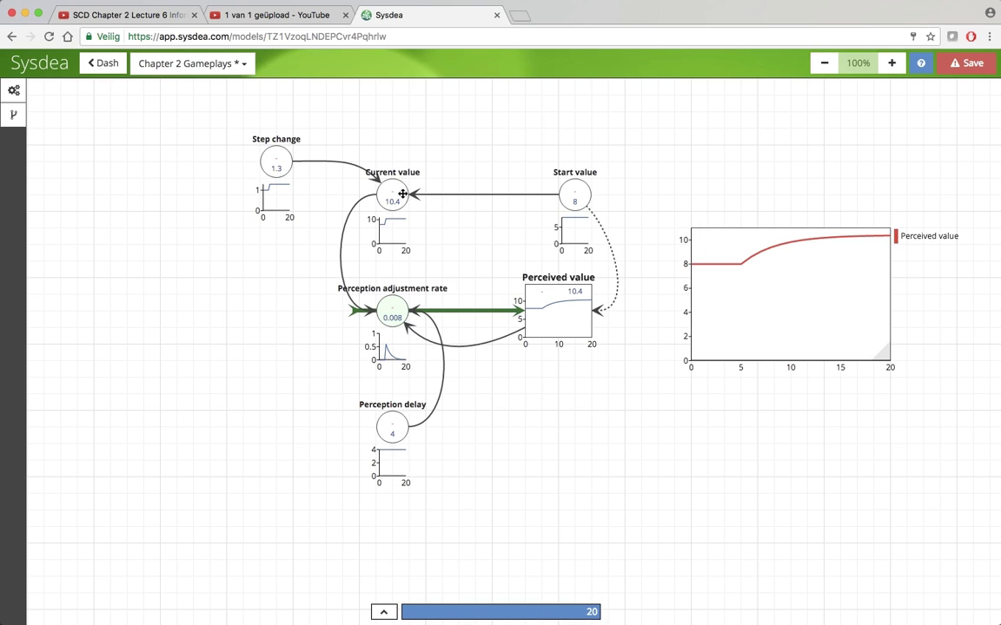
{"action": "left_click_drag", "start_coordinate": [404, 188], "coordinate": [761, 234]}
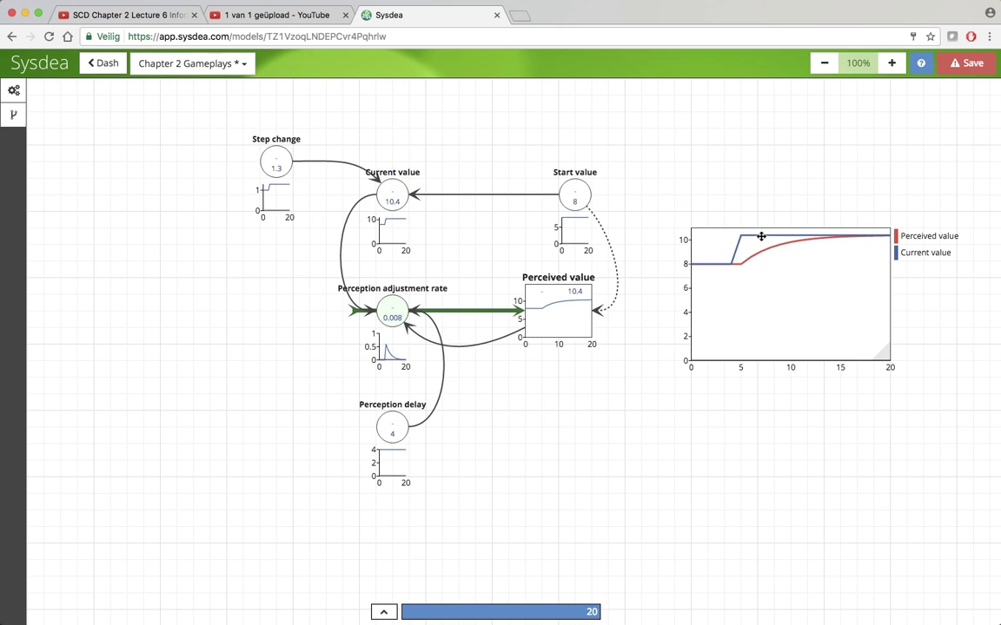